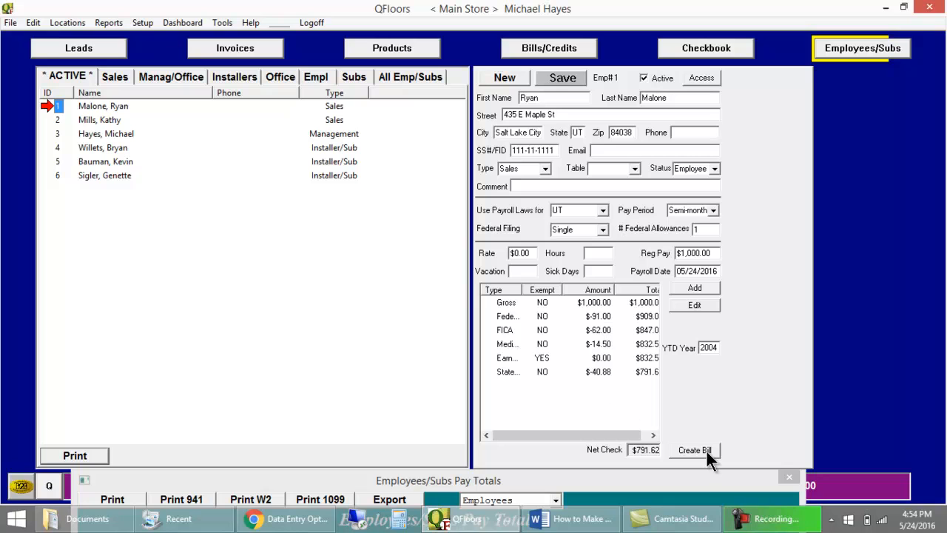
Step: Create a payroll bill for each of the first two active employees with the payroll date 05/24/2016
left_click(704, 451)
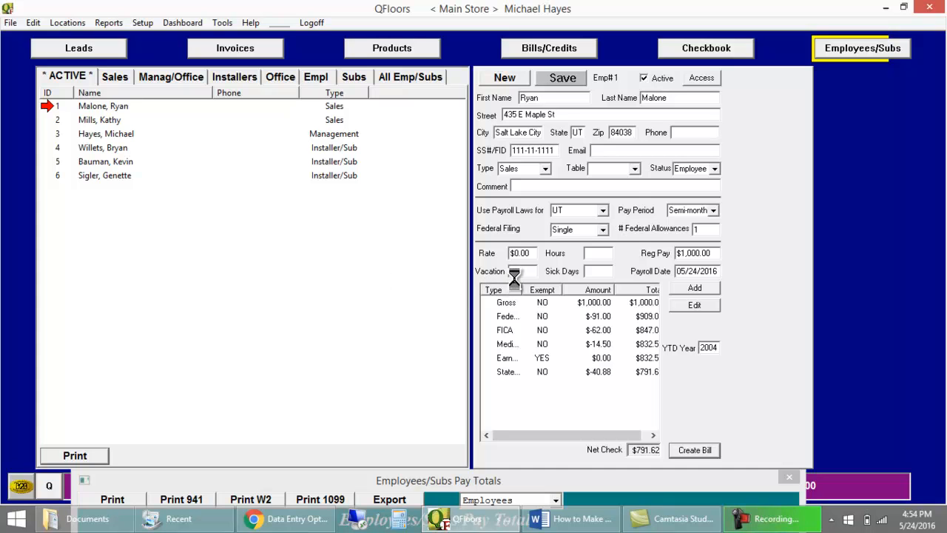
left_click(598, 284)
left_click(59, 121)
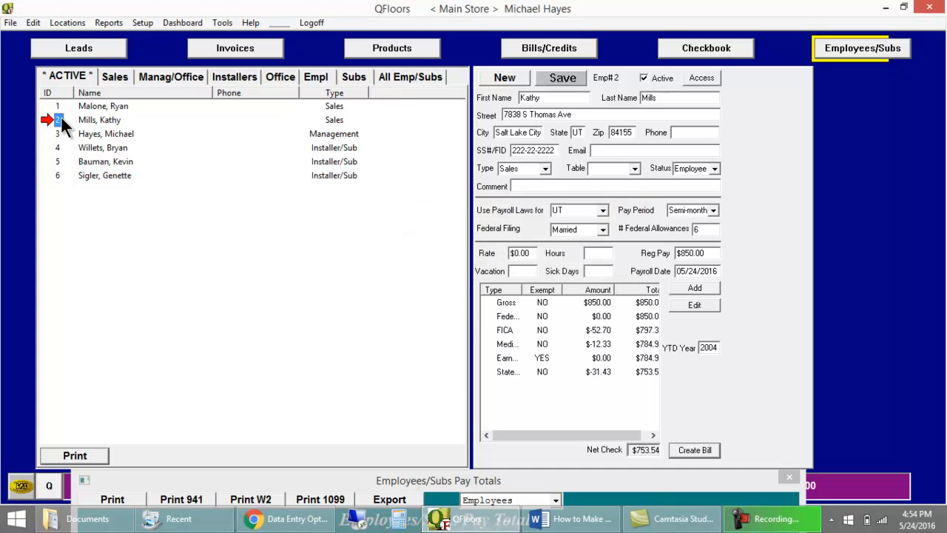
left_click(686, 449)
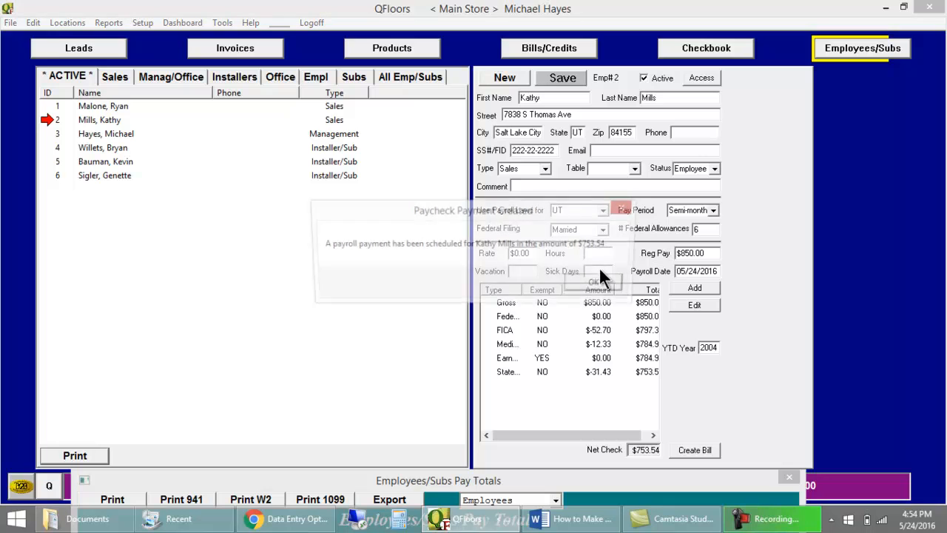
left_click(601, 280)
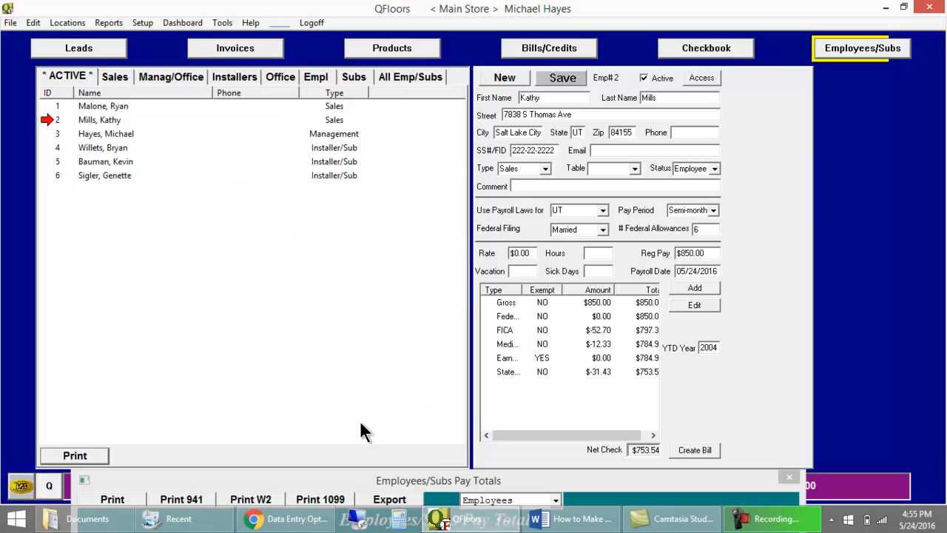
Step: Review the Employees/Subs Pay Totals report for 05/01/2016 to 05/31/2016, and close it
left_click(108, 23)
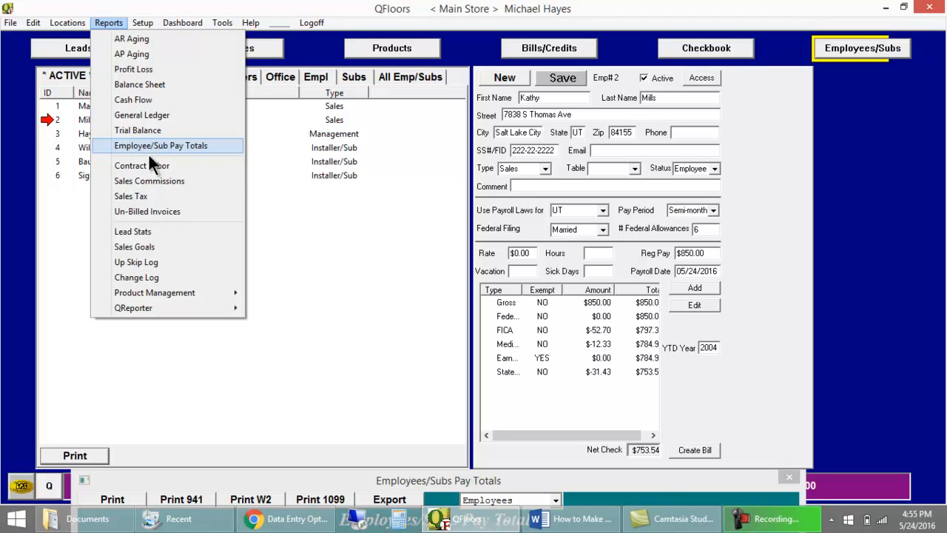
left_click(394, 482)
left_click_drag(394, 479, 394, 66)
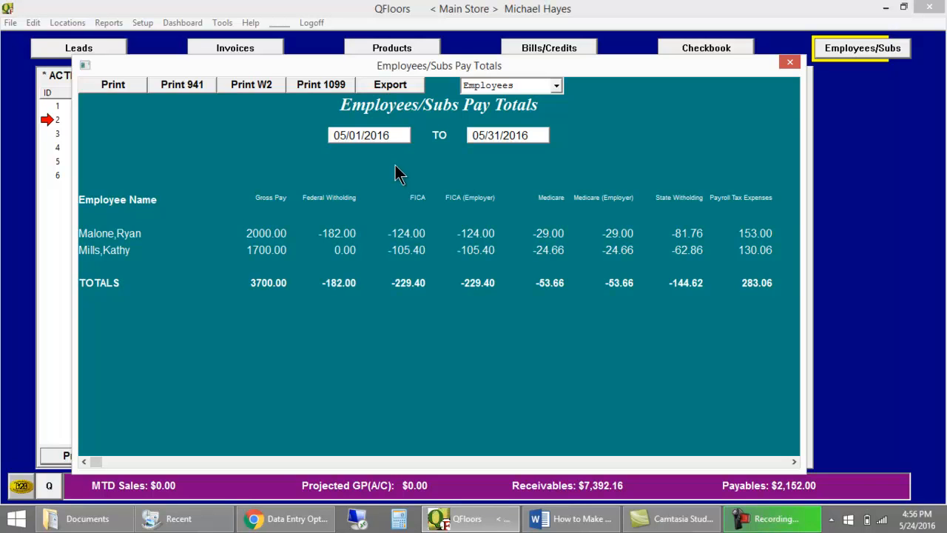
left_click(790, 62)
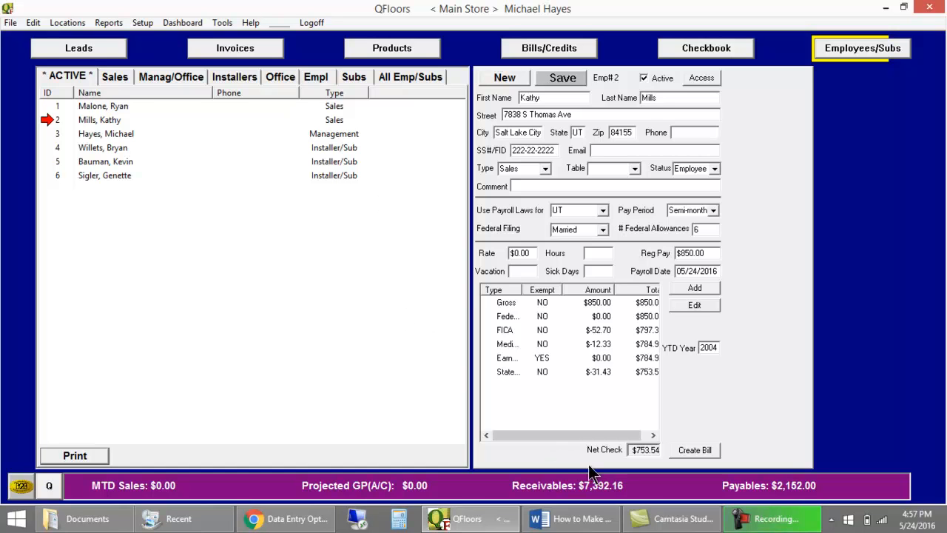
Step: Switch to Chrome to view the payroll service's data entry options page, and minimize the browser
mouse_move(714, 509)
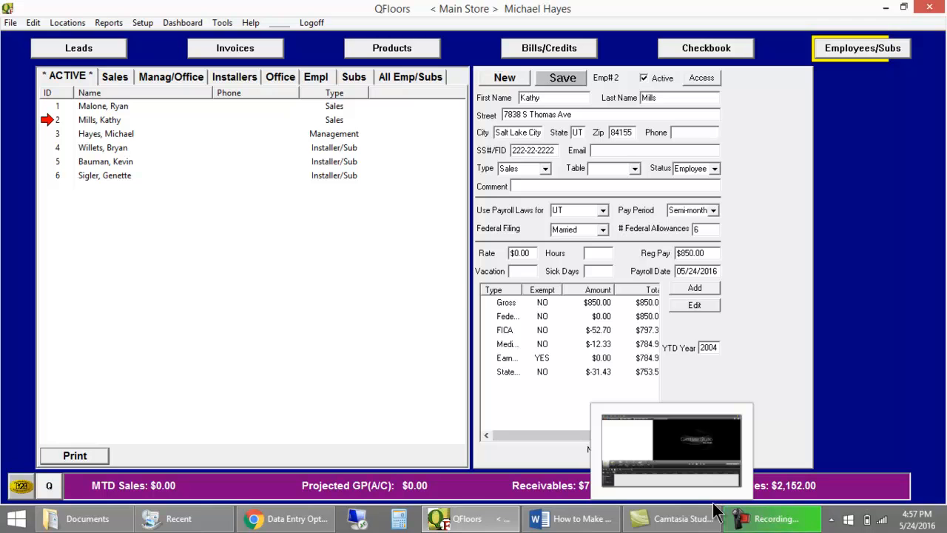
left_click(315, 519)
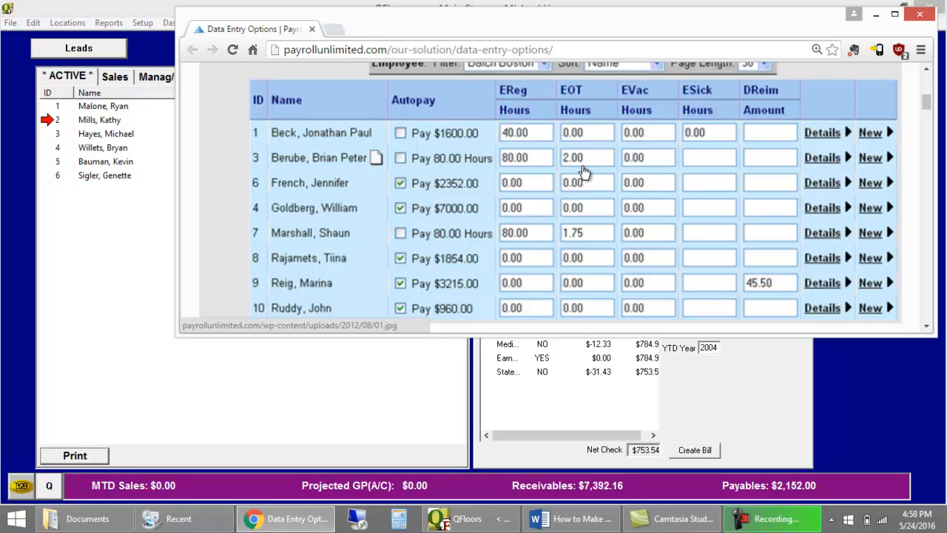
left_click(877, 15)
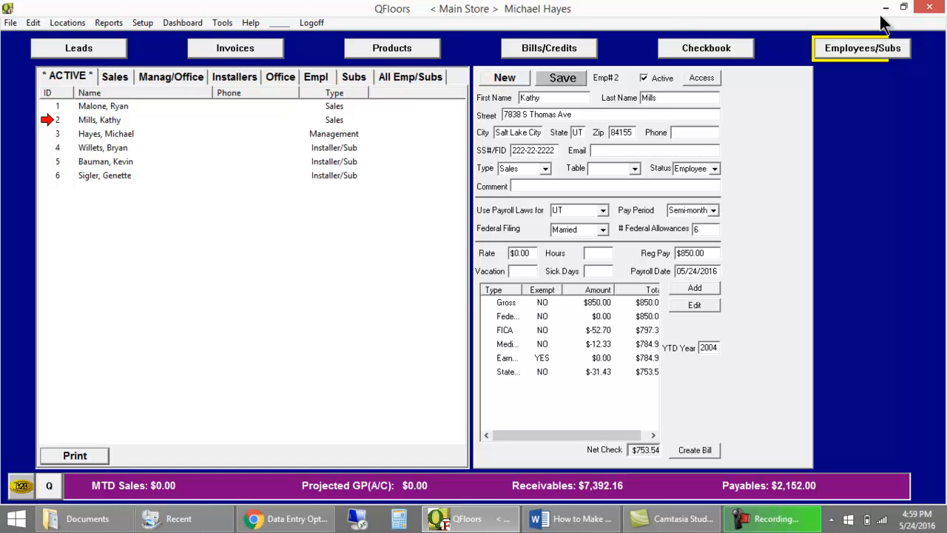
Step: Open the unpaid Heartland Payroll Service bill 30 MA from the list of all bills
left_click(558, 54)
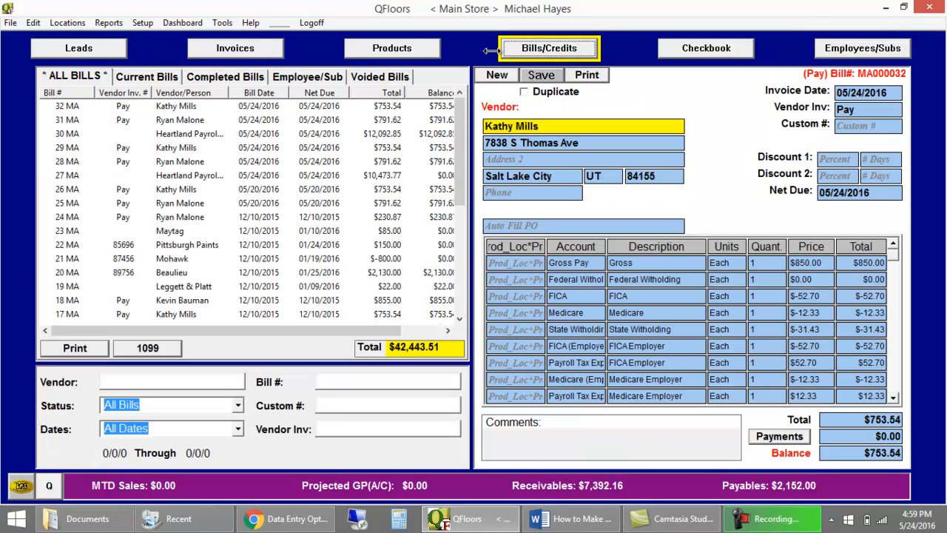
left_click(34, 24)
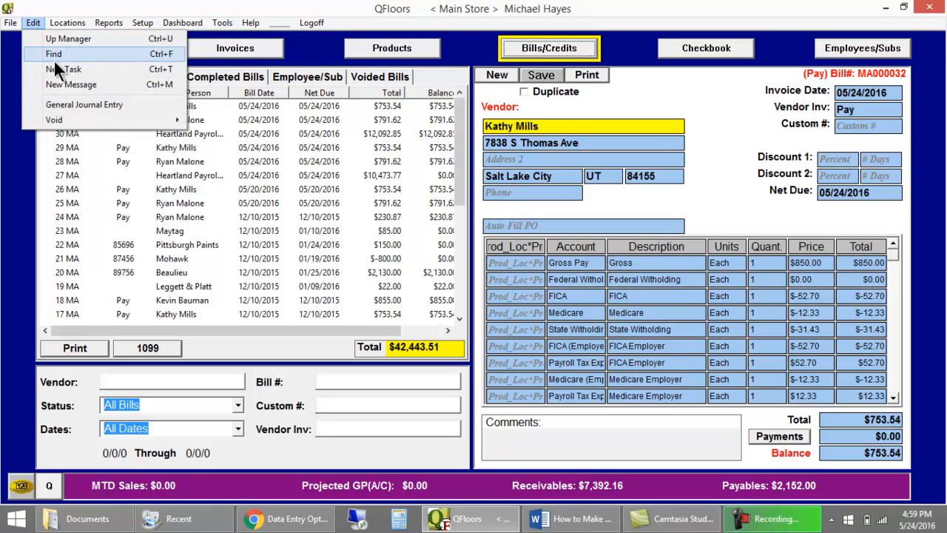
left_click(97, 11)
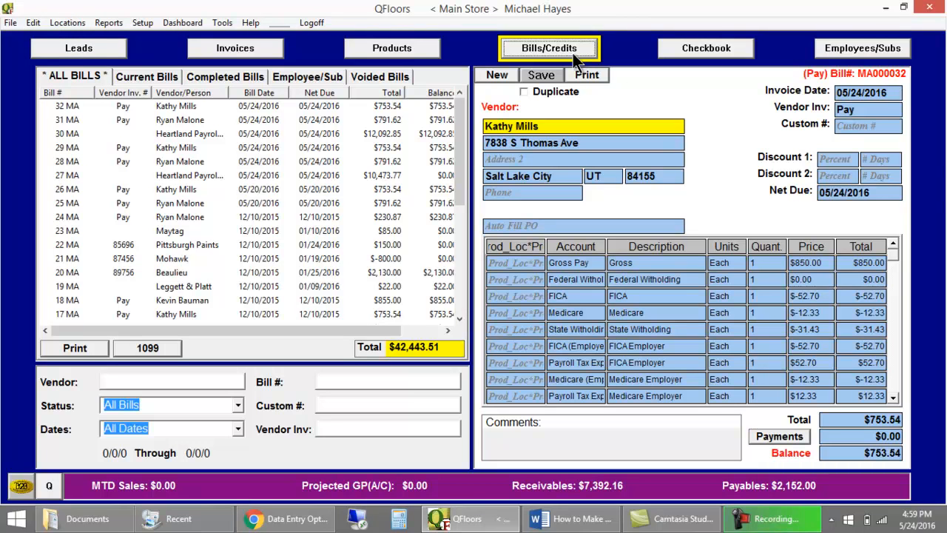
left_click(68, 136)
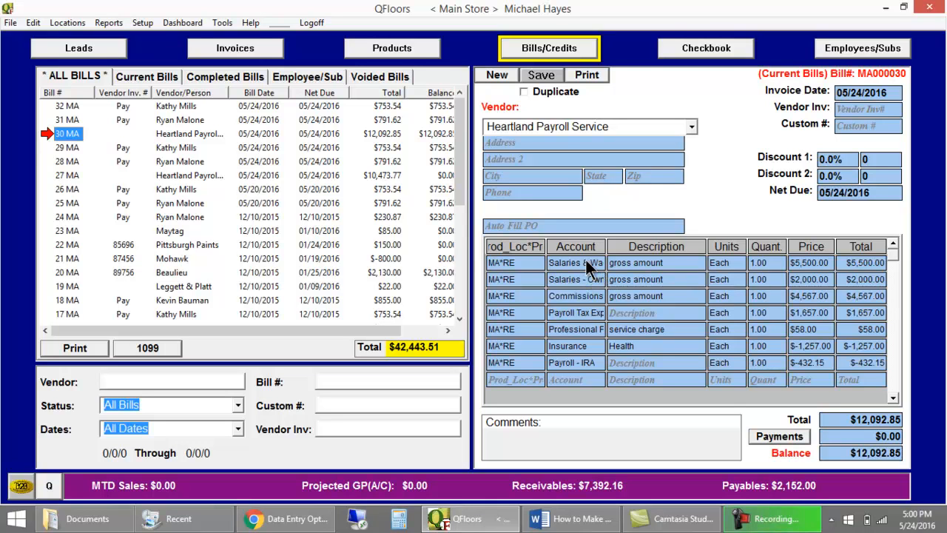
Step: Examine the expense accounts assigned to the bill's owner salary, commissions, professional fees, insurance and IRA lines
left_click(577, 280)
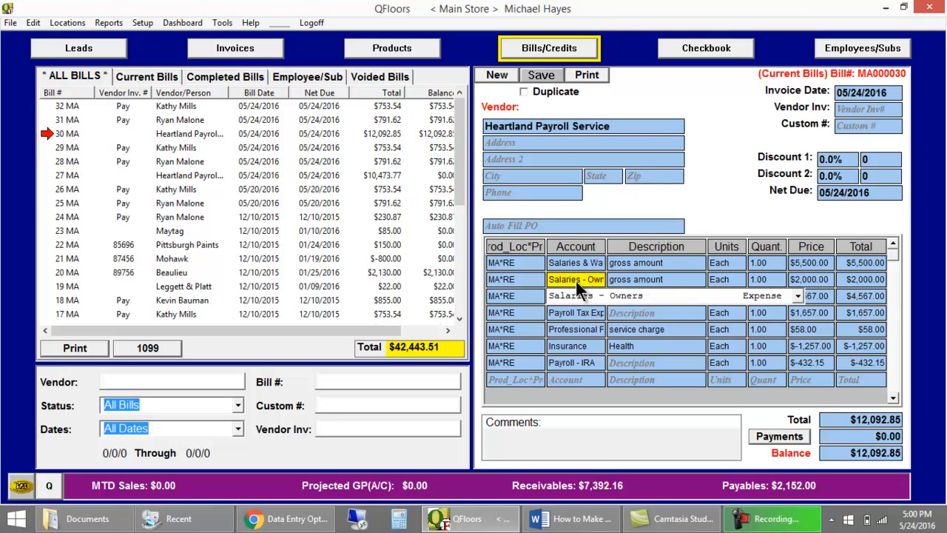
left_click(556, 312)
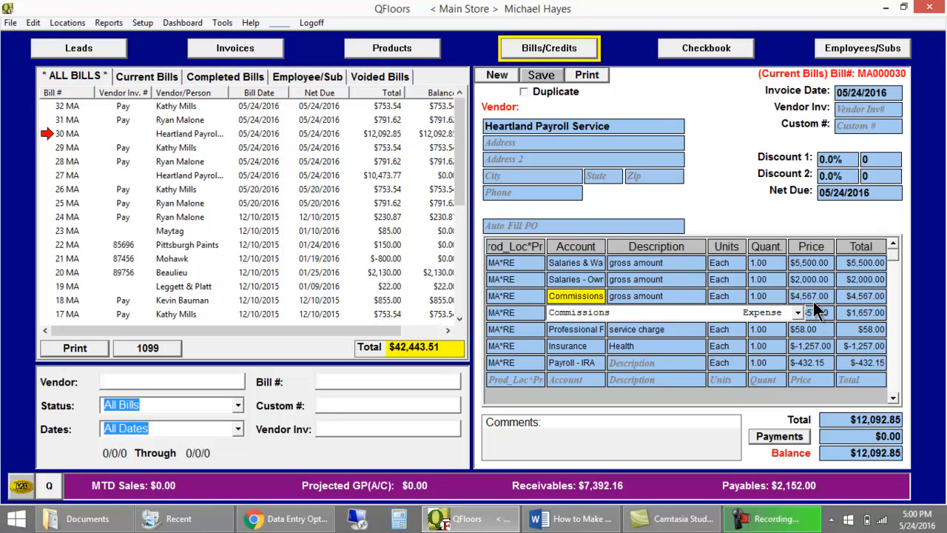
left_click(566, 346)
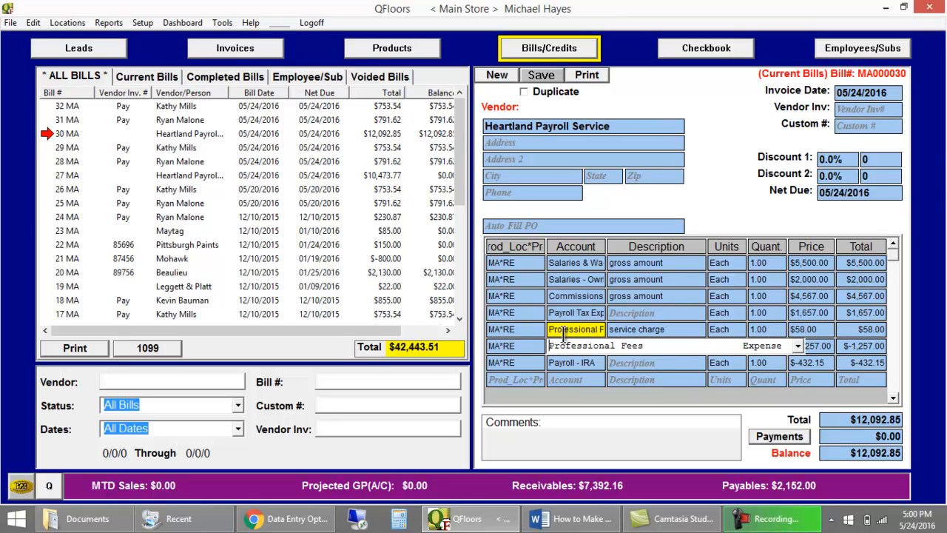
left_click(557, 363)
left_click(567, 347)
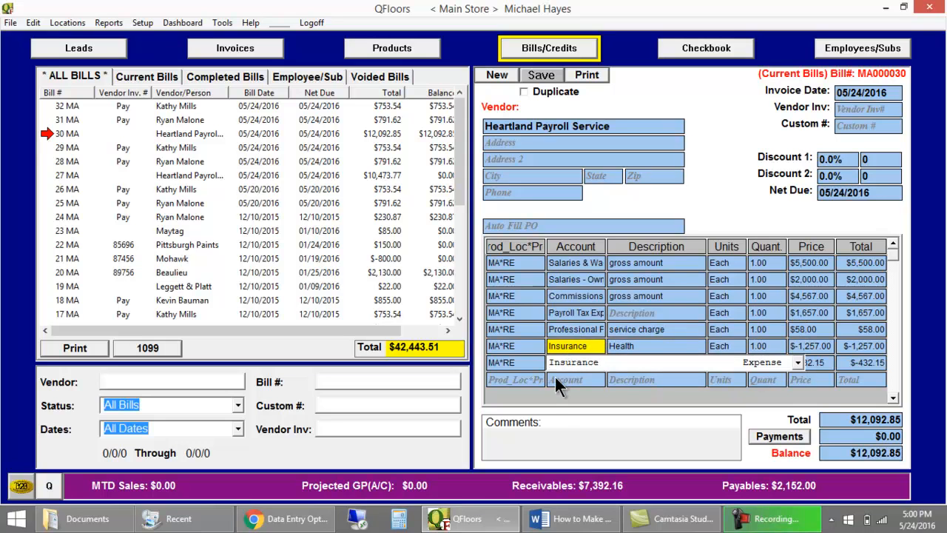
left_click(563, 374)
left_click(566, 361)
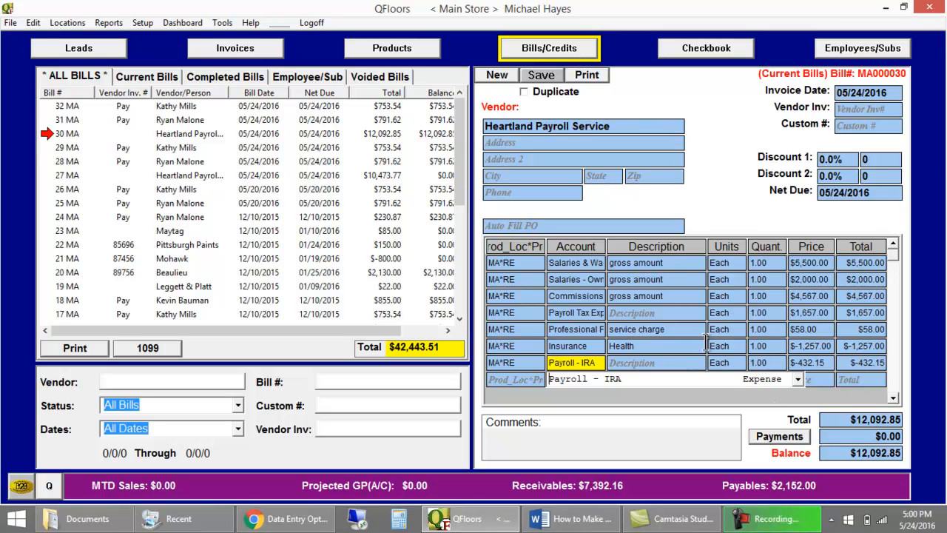
Step: Pay Heartland Payroll Service bill 30 from the checking account as a non-check item, and save the payment
left_click(709, 49)
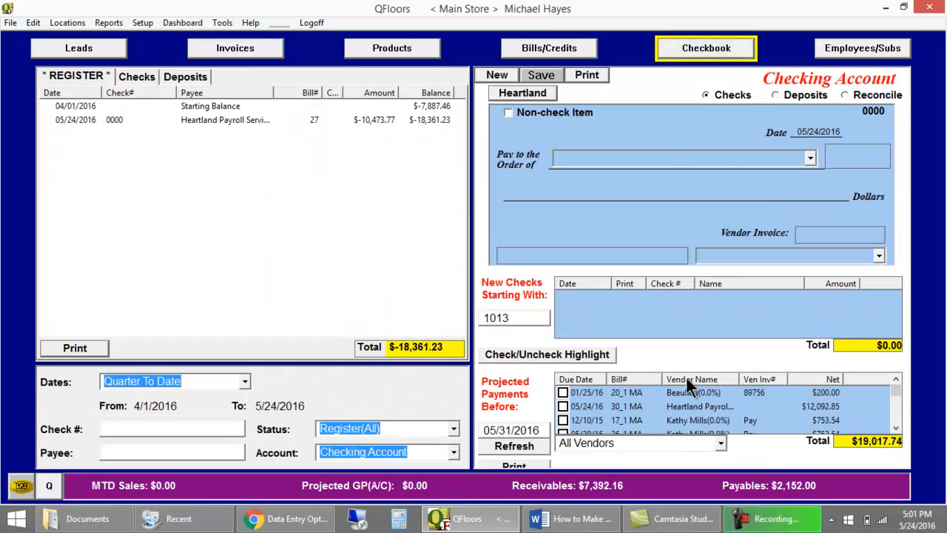
left_click(563, 407)
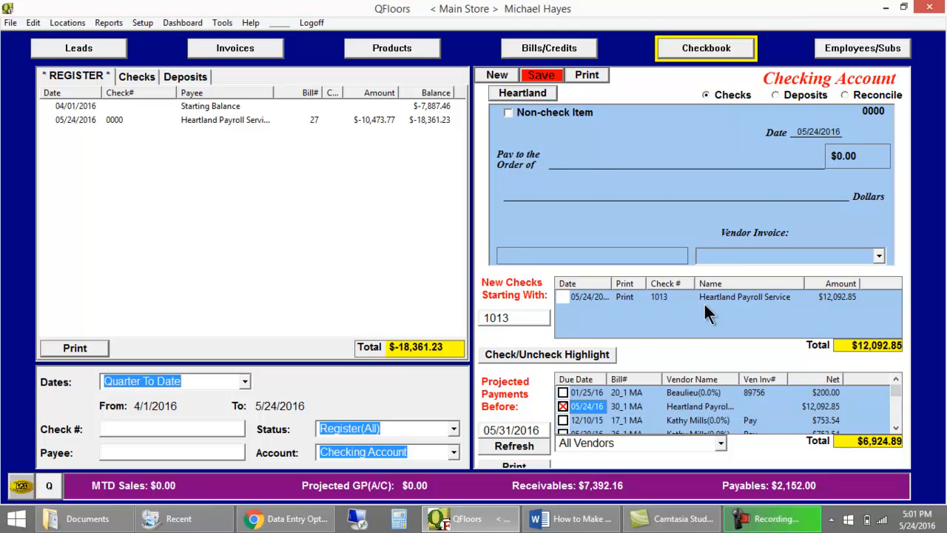
left_click(579, 296)
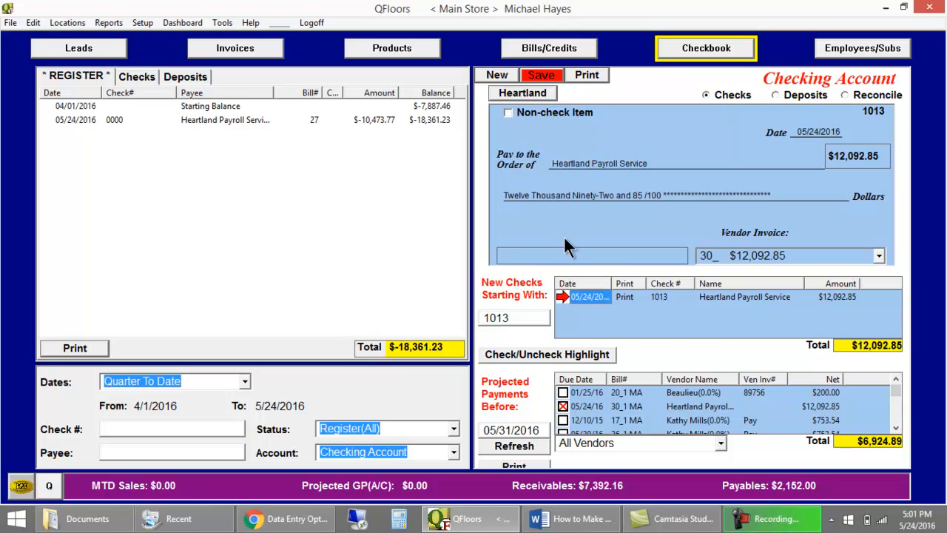
left_click(509, 112)
left_click(529, 74)
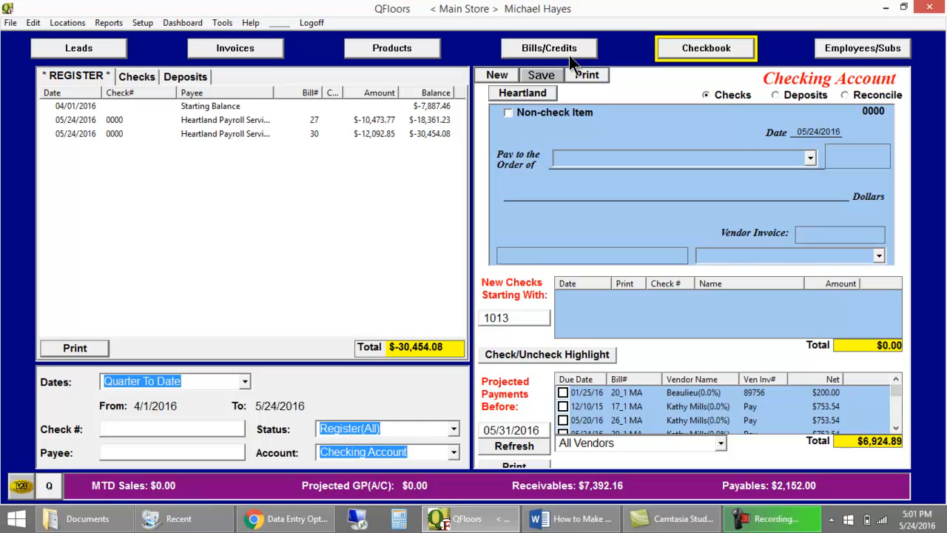
Step: Create a new bill for the Main Store location as a duplicate of the completed Heartland Payroll Service bill 30
left_click(551, 45)
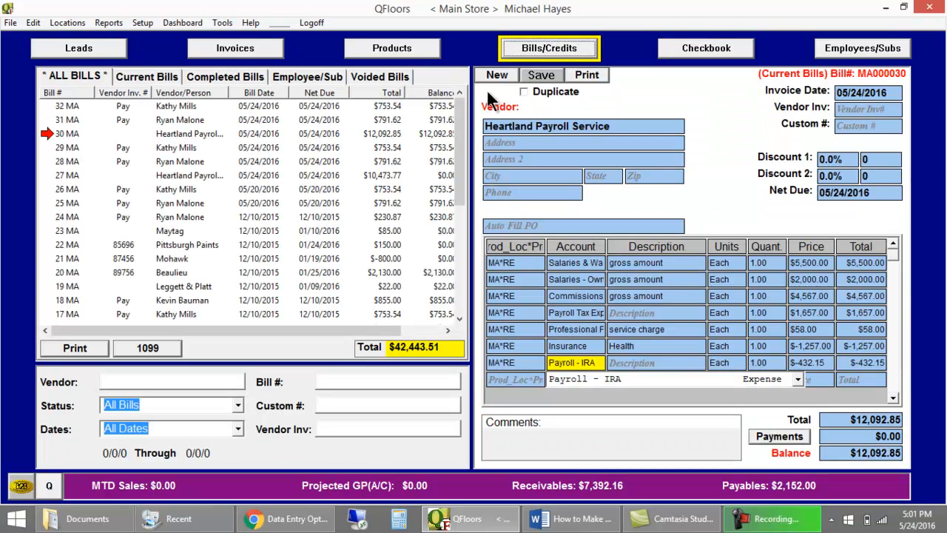
left_click(70, 139)
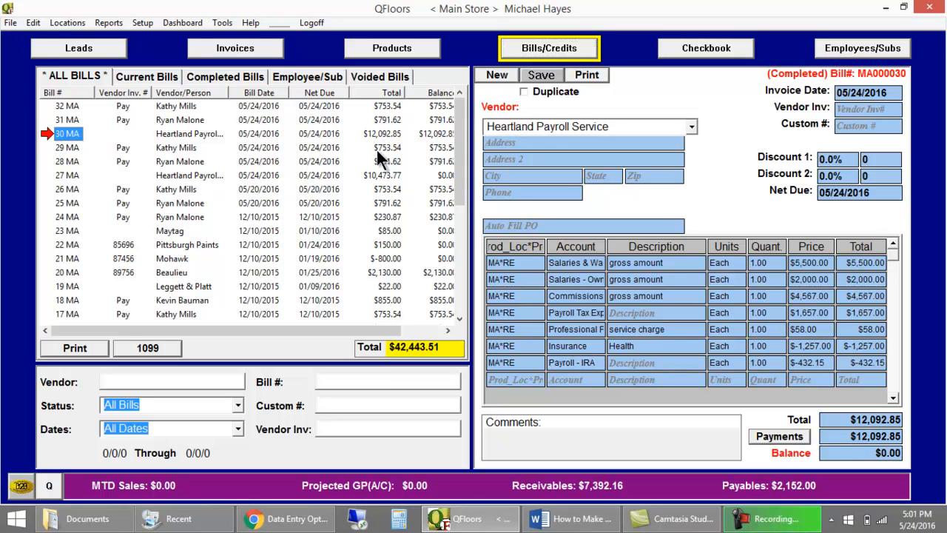
left_click(523, 92)
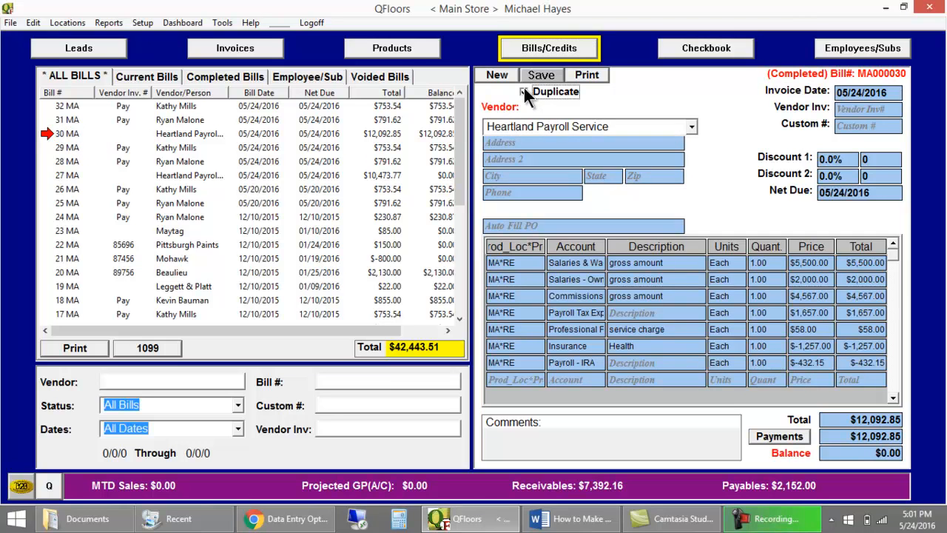
left_click(506, 73)
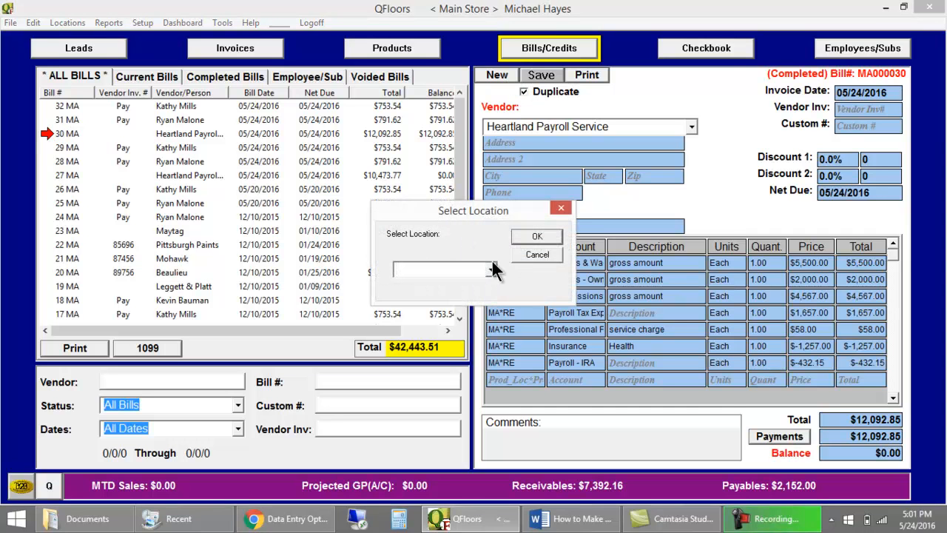
left_click(493, 269)
left_click(475, 280)
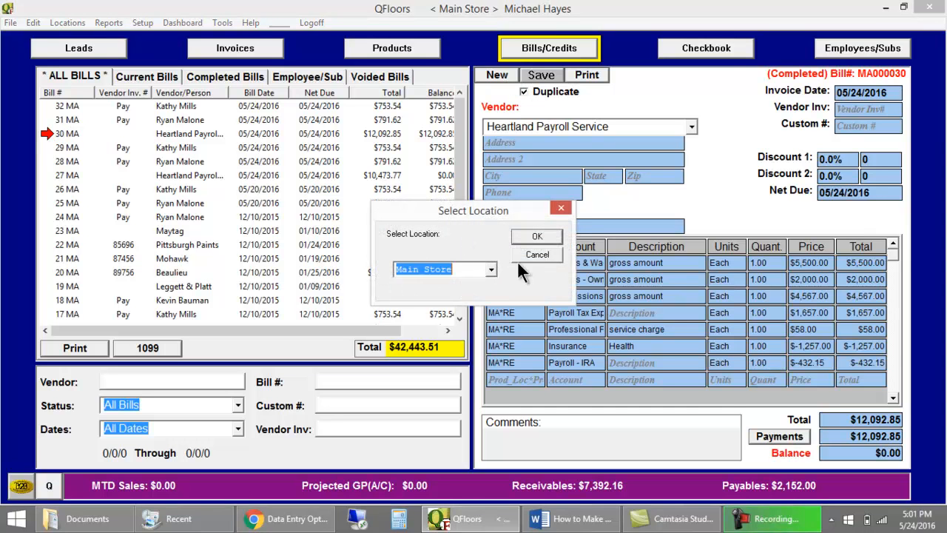
left_click(534, 238)
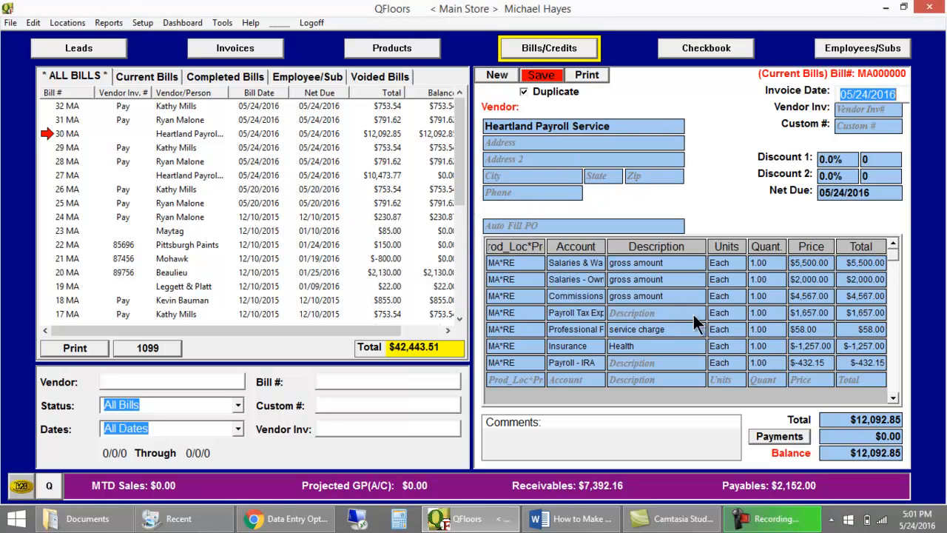
Step: Set the price of the duplicated bill's commissions line to 3456
left_click(816, 295)
left_click(814, 313)
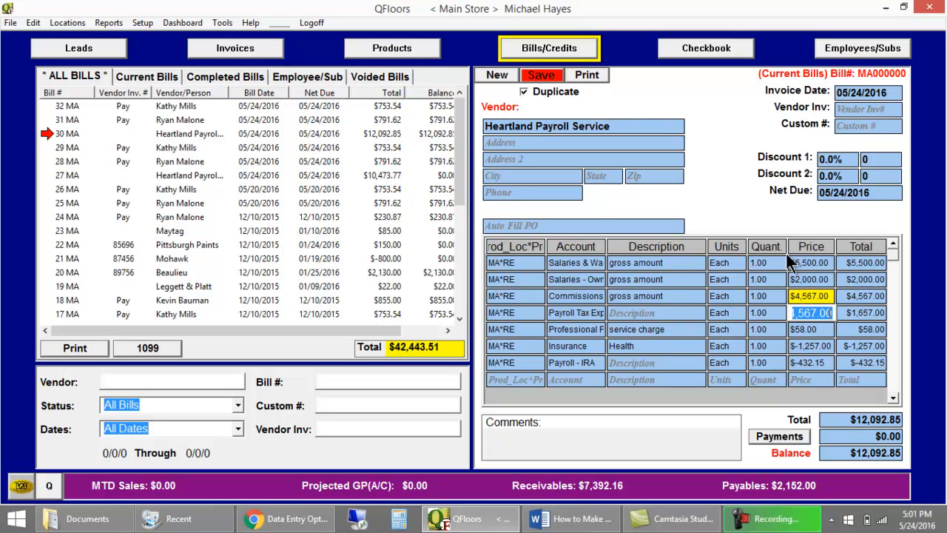
type("3456")
key("Tab")
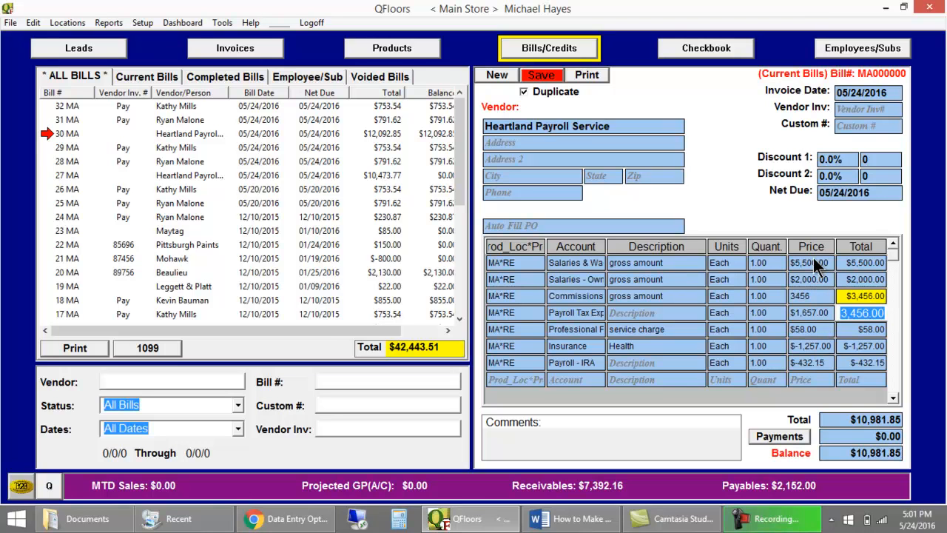
left_click(813, 312)
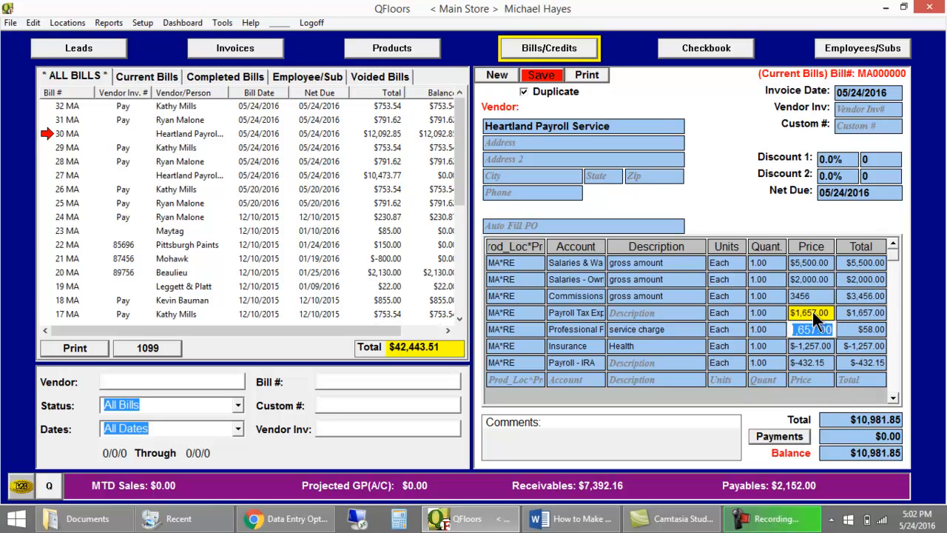
Step: Save the duplicated bill and schedule its full payoff among the checks with the due date 05/24/2016
left_click(544, 76)
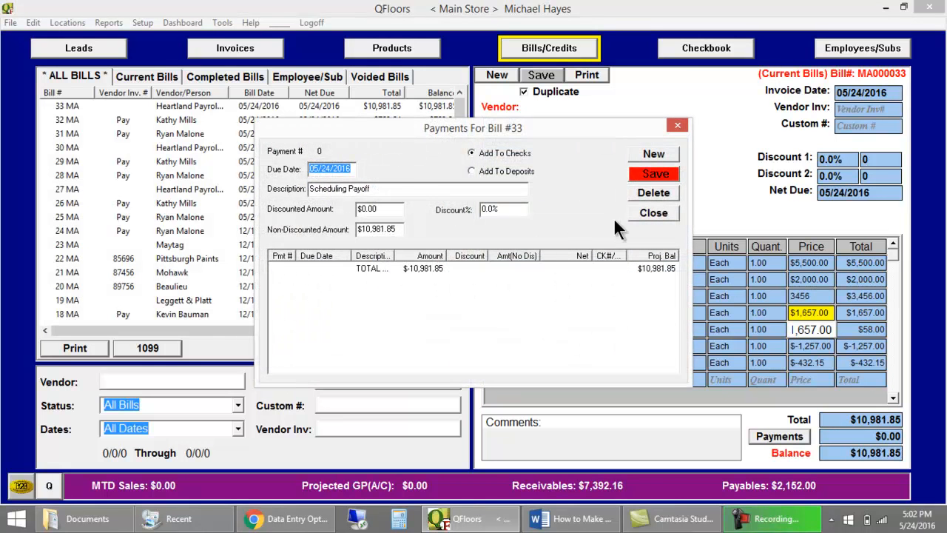
left_click(646, 176)
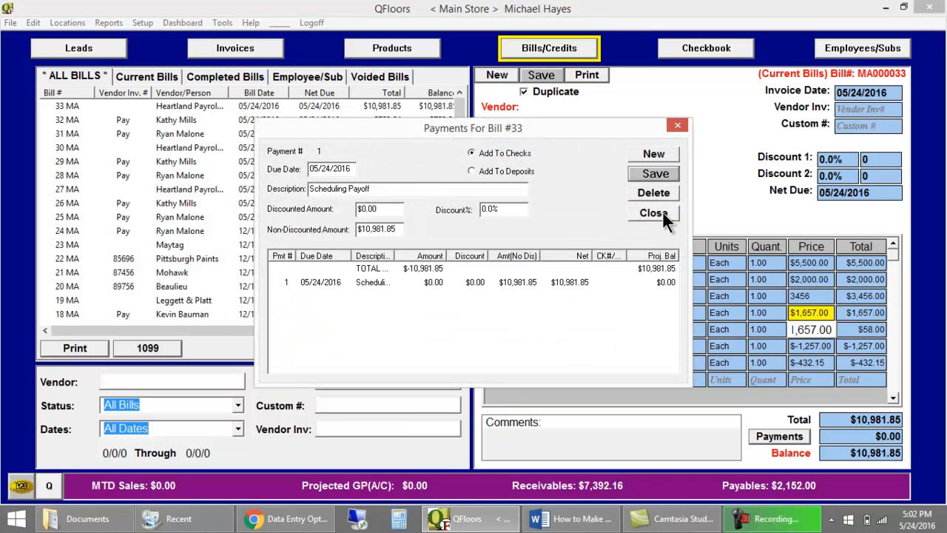
left_click(662, 212)
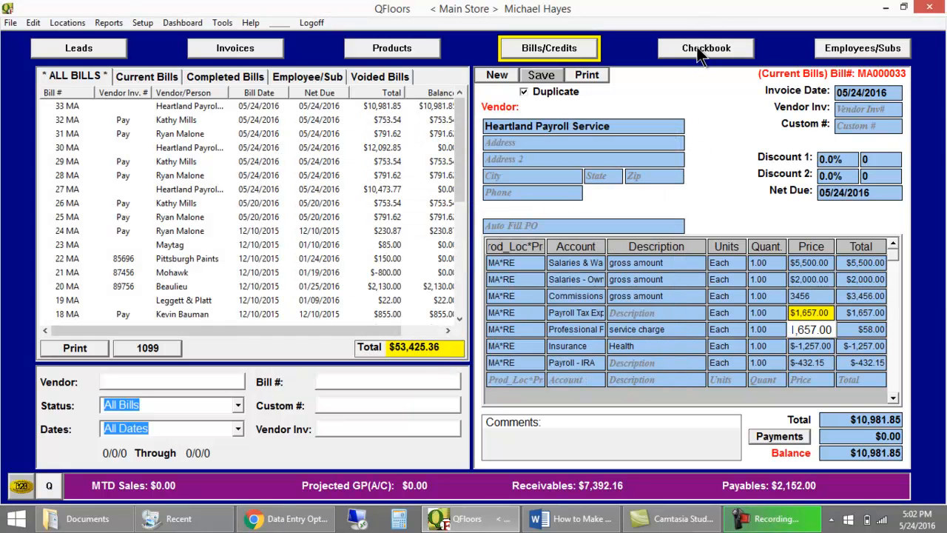